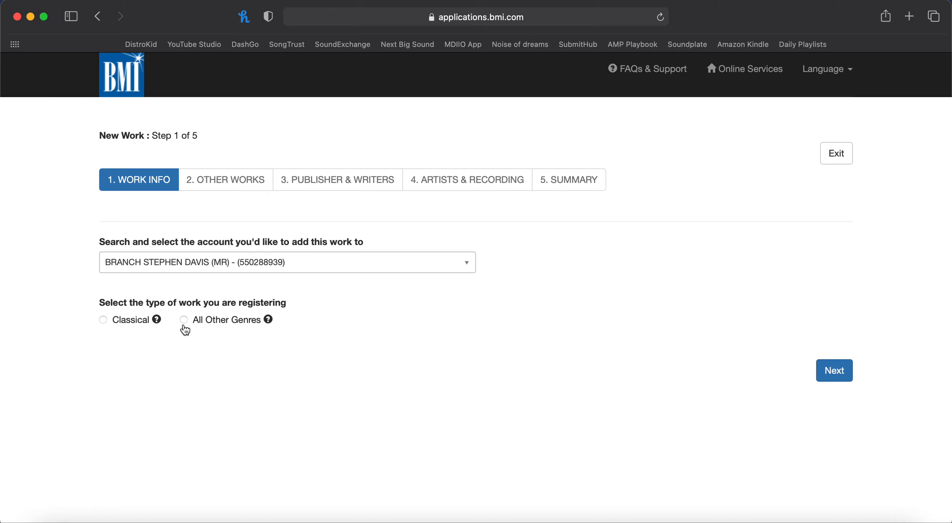
- Enter the new work's basic info as All Other Genres, titled SONG TITLE, with Music and Lyrics content
{"action": "left_click", "coordinate": [184, 320]}
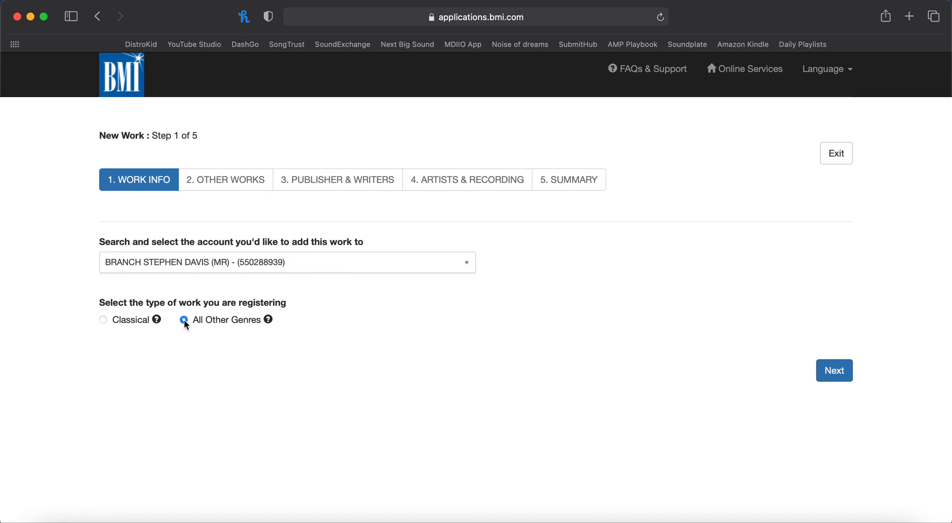
{"action": "left_click", "coordinate": [834, 370]}
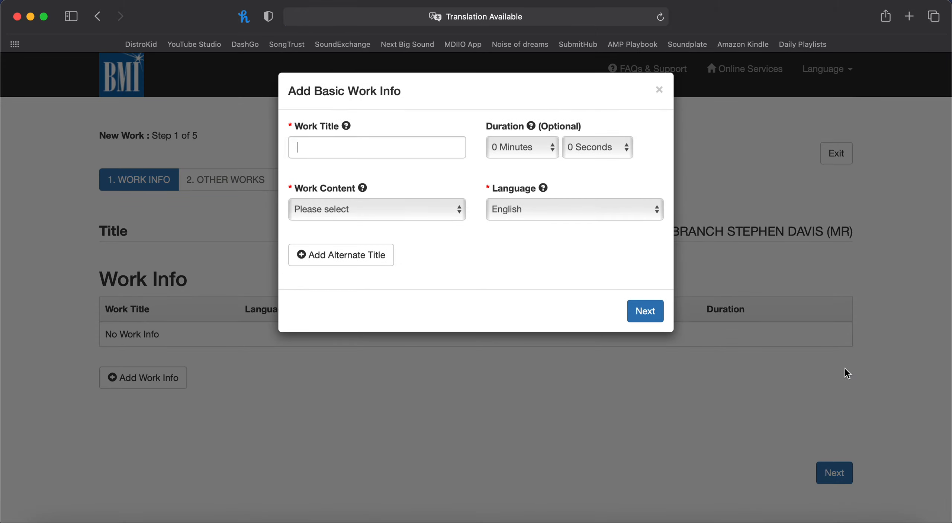
{"action": "type", "text": "SO"}
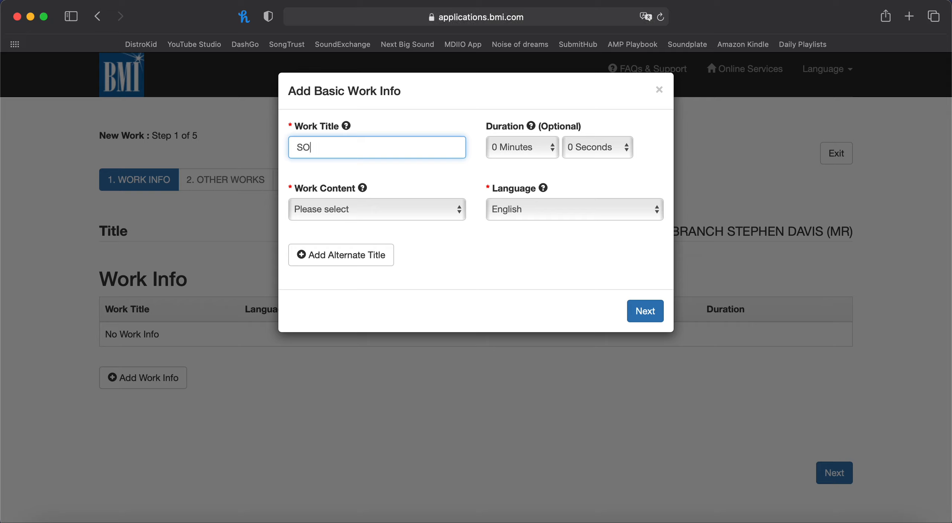
{"action": "type", "text": "NG TITLE"}
{"action": "left_click", "coordinate": [434, 209]}
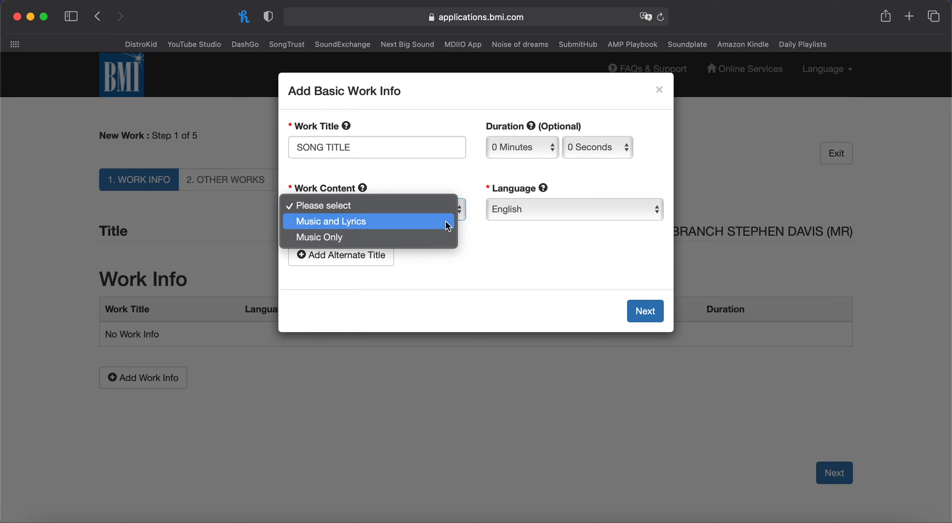
{"action": "left_click", "coordinate": [448, 223]}
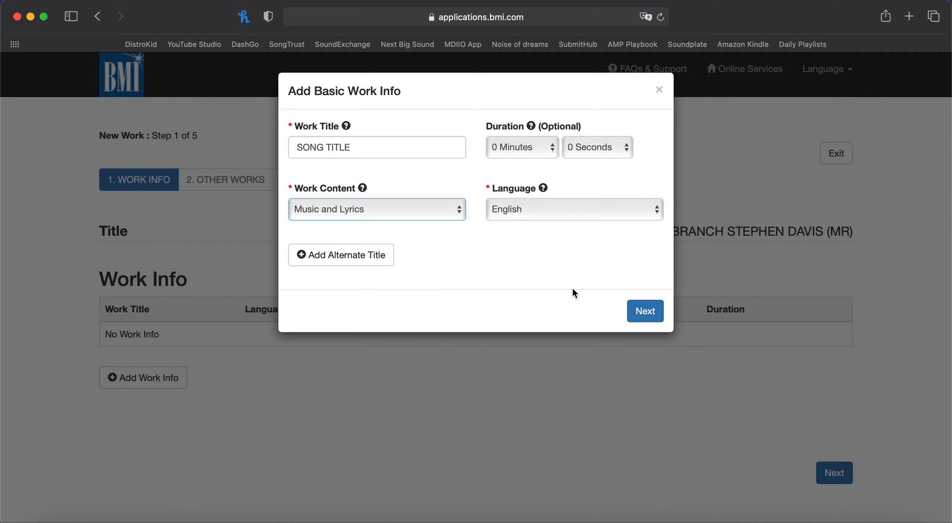
{"action": "left_click", "coordinate": [646, 312]}
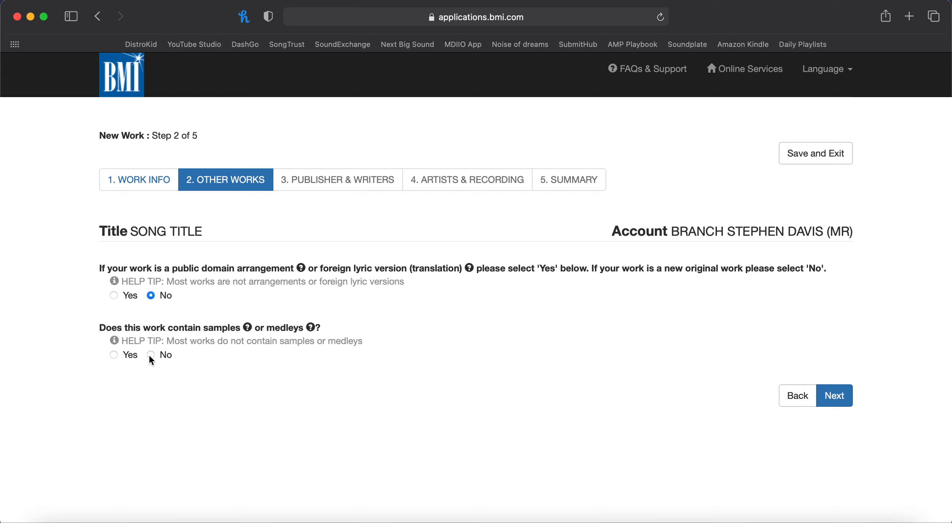
- Declare the work as a new original without samples or medleys, and indicate that it has publishers
{"action": "left_click", "coordinate": [847, 398]}
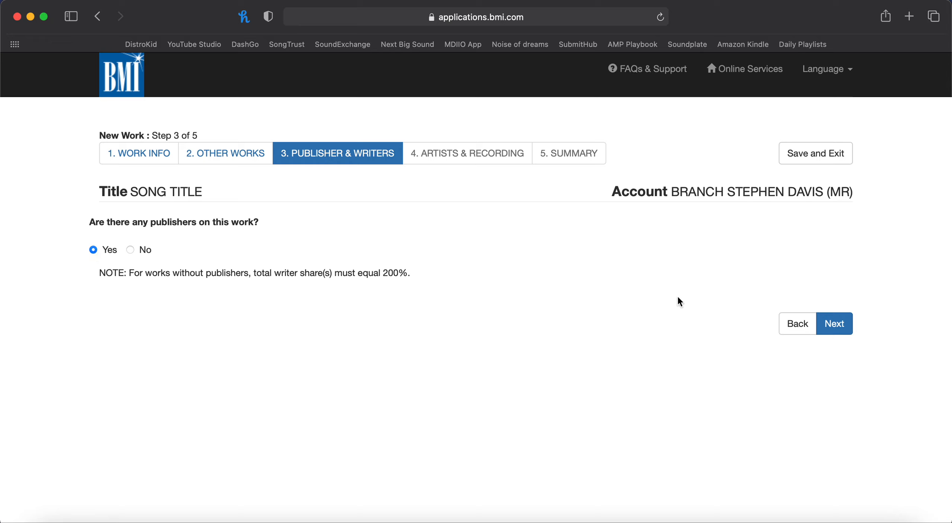
{"action": "left_click", "coordinate": [833, 325]}
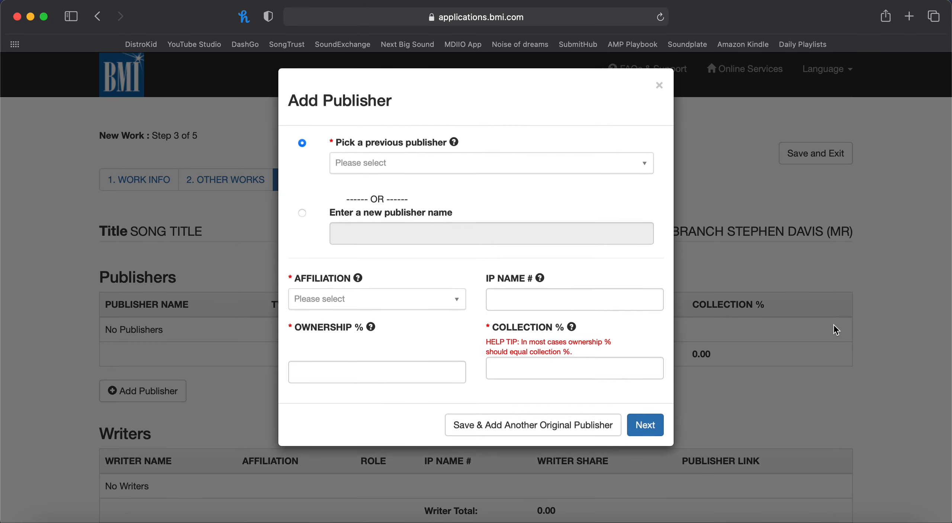
- Add the previous publisher HOME IS A TIME NOT A PLACE PUBLISHING with 100.00% ownership and 100.00% collection
{"action": "left_click", "coordinate": [642, 175]}
{"action": "type", "text": "home"}
{"action": "key", "text": "Return"}
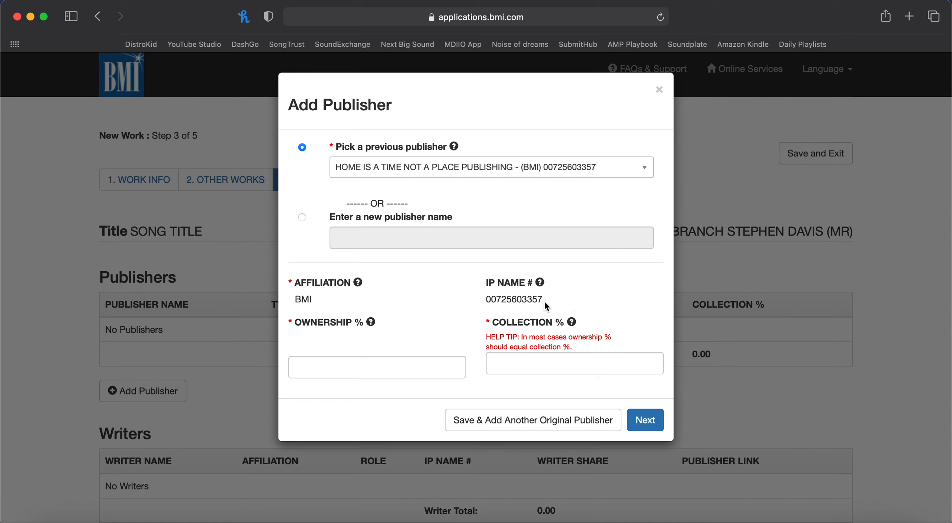
{"action": "left_click", "coordinate": [379, 364]}
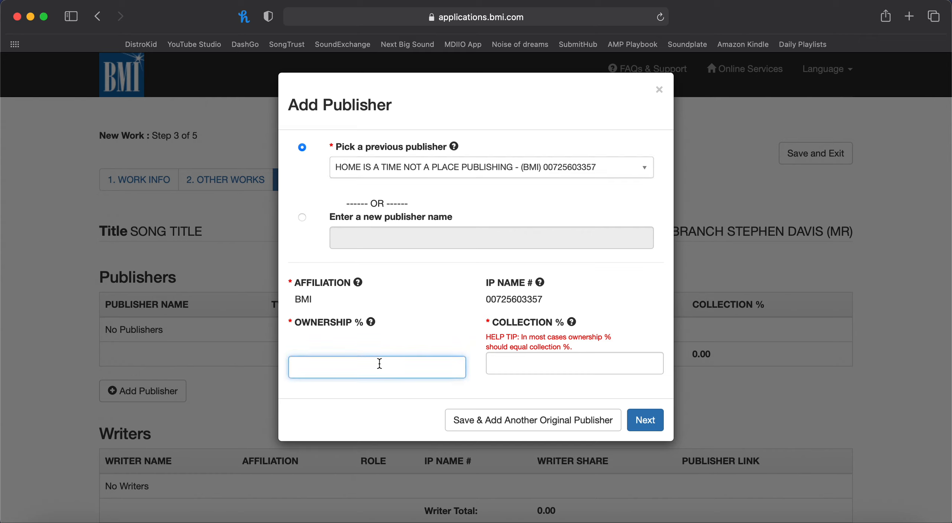
{"action": "type", "text": "100"}
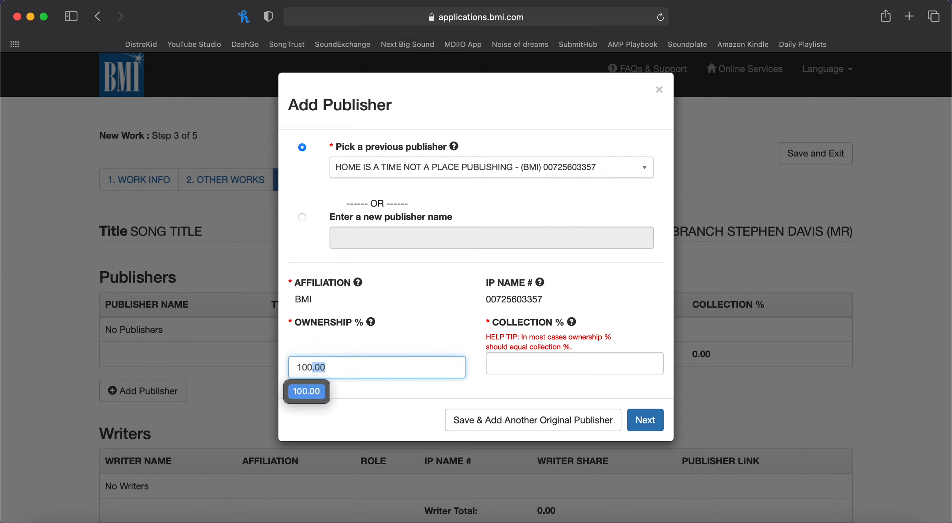
{"action": "left_click", "coordinate": [369, 363]}
{"action": "left_click", "coordinate": [538, 366]}
{"action": "type", "text": "100"}
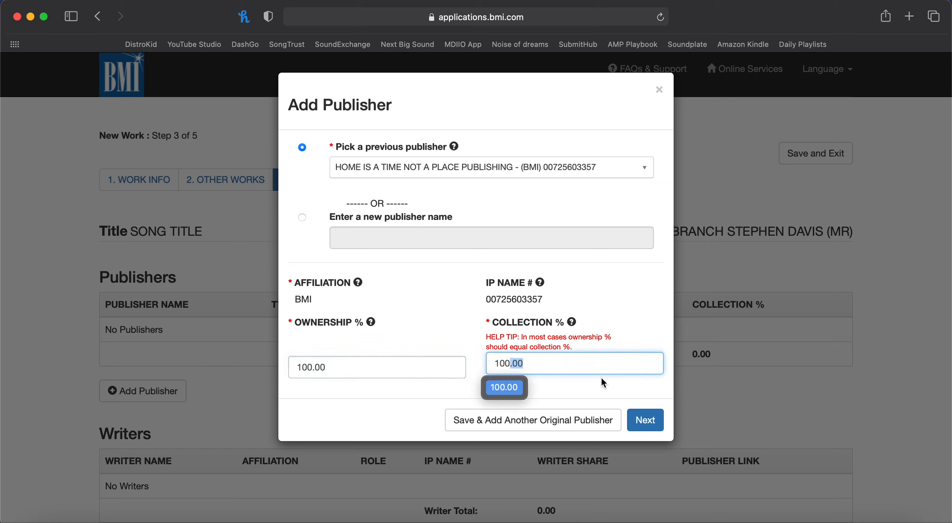
{"action": "left_click", "coordinate": [609, 396]}
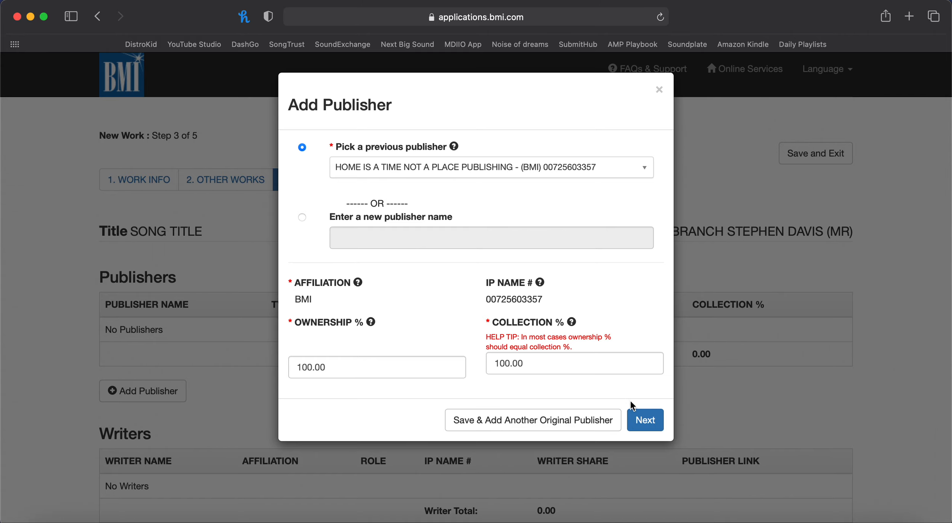
{"action": "left_click", "coordinate": [639, 418]}
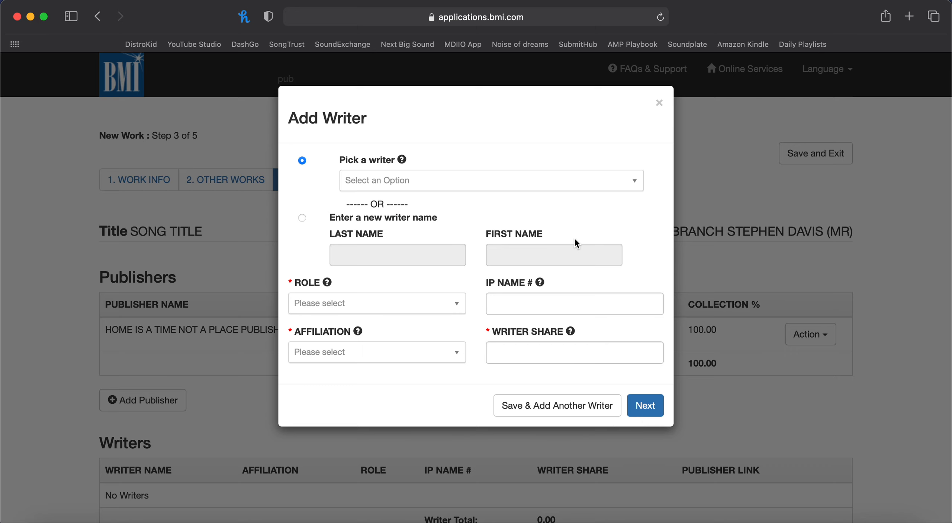
- Add the account holder as the existing writer with the Composer/Author role and a writer share of 100.00
{"action": "left_click", "coordinate": [605, 189]}
{"action": "left_click", "coordinate": [593, 218]}
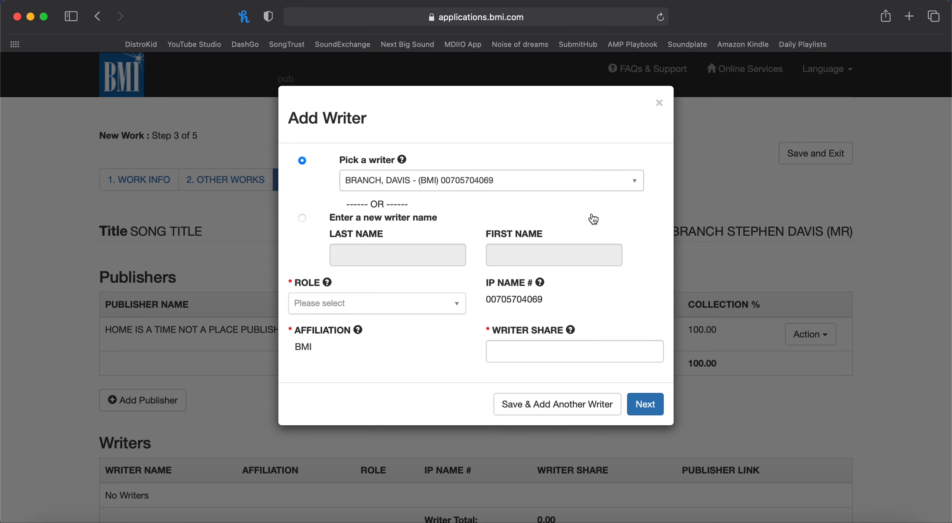
{"action": "left_click", "coordinate": [439, 309]}
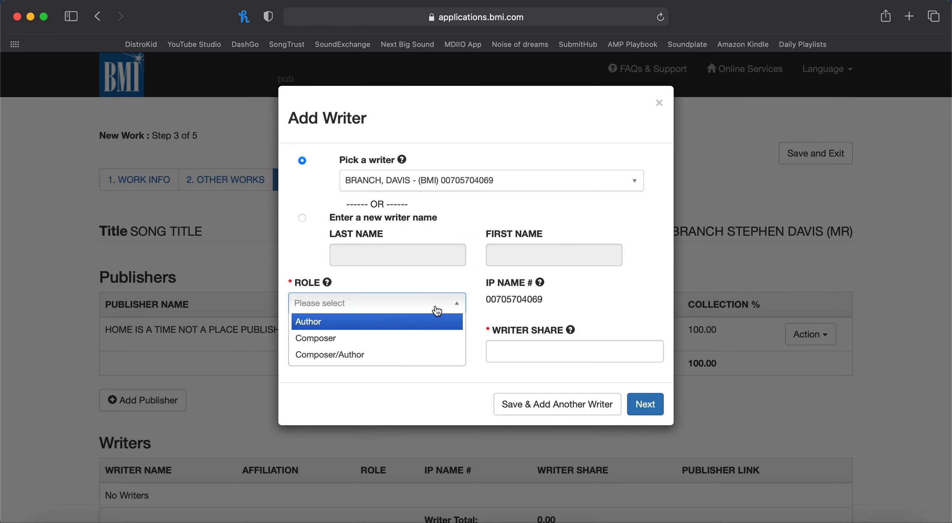
{"action": "left_click", "coordinate": [449, 359]}
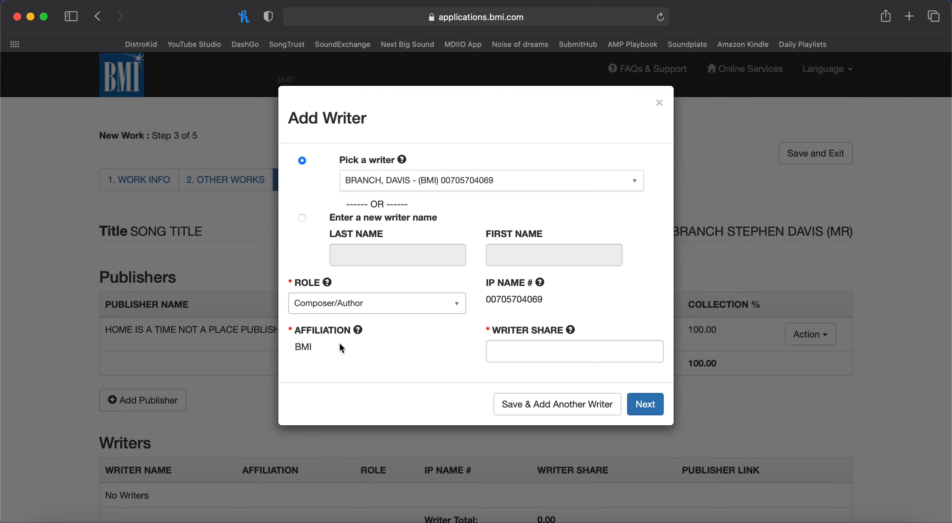
{"action": "left_click", "coordinate": [508, 349]}
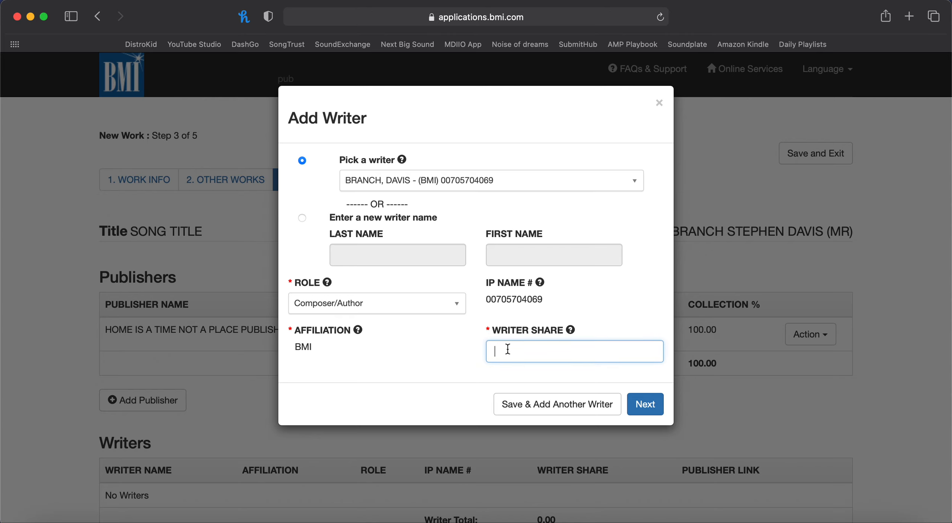
{"action": "type", "text": "100.00"}
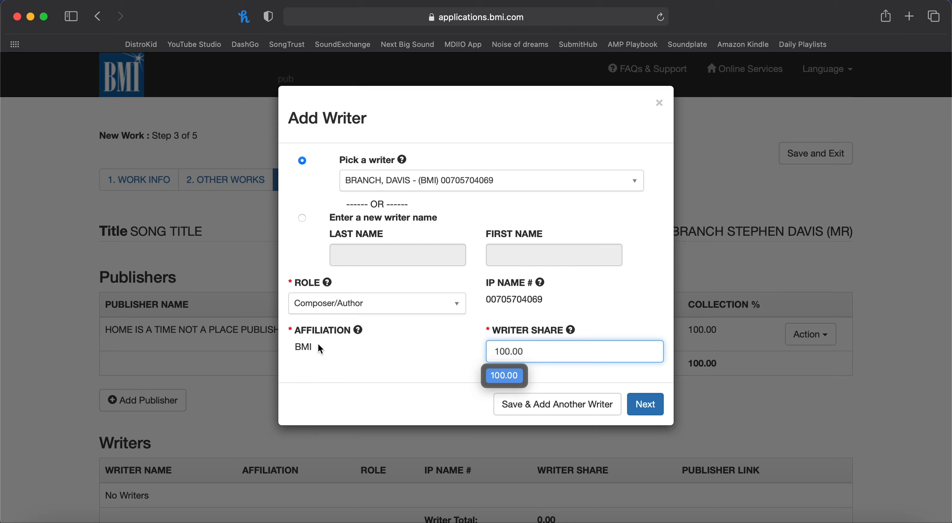
{"action": "left_click", "coordinate": [439, 356]}
{"action": "left_click", "coordinate": [649, 409]}
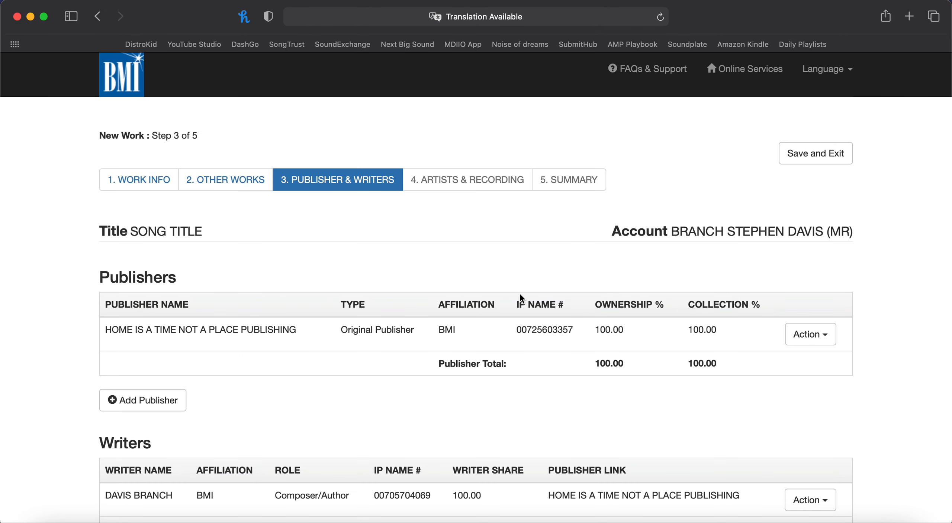
- Declare that the work has artists and recordings but was not created for Film, TV, Theater, or Music Library
{"action": "scroll", "coordinate": [520, 295], "scroll_direction": "down", "scroll_amount": 5}
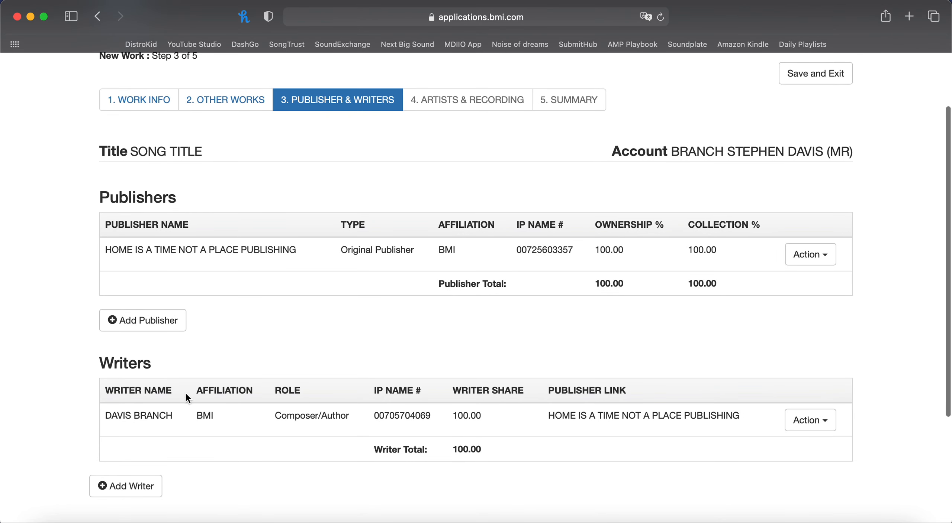
{"action": "scroll", "coordinate": [525, 446], "scroll_direction": "down", "scroll_amount": 5}
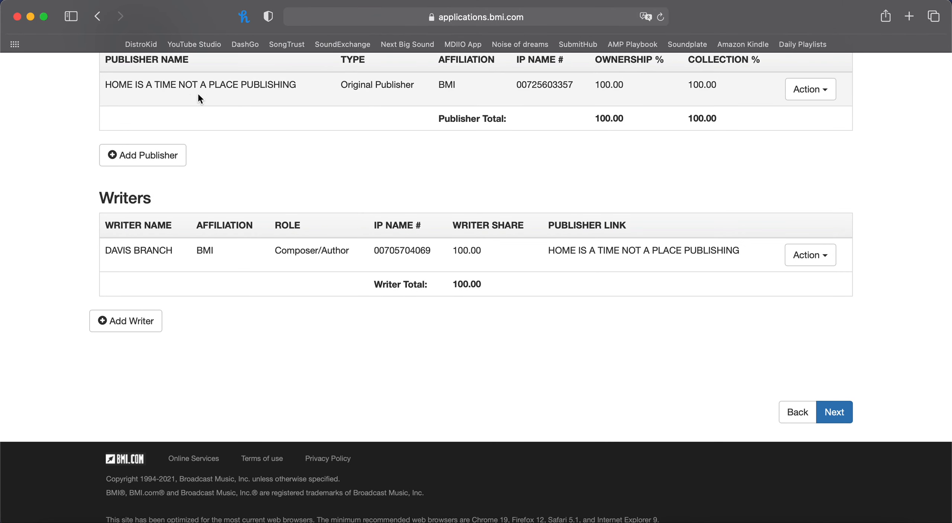
{"action": "left_click", "coordinate": [847, 423]}
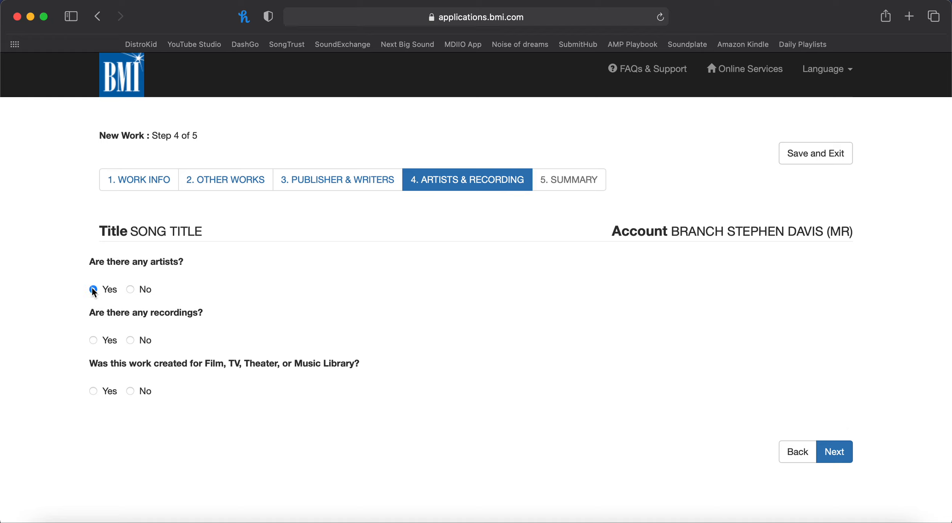
{"action": "left_click", "coordinate": [93, 339]}
{"action": "left_click", "coordinate": [130, 391]}
{"action": "left_click", "coordinate": [834, 448]}
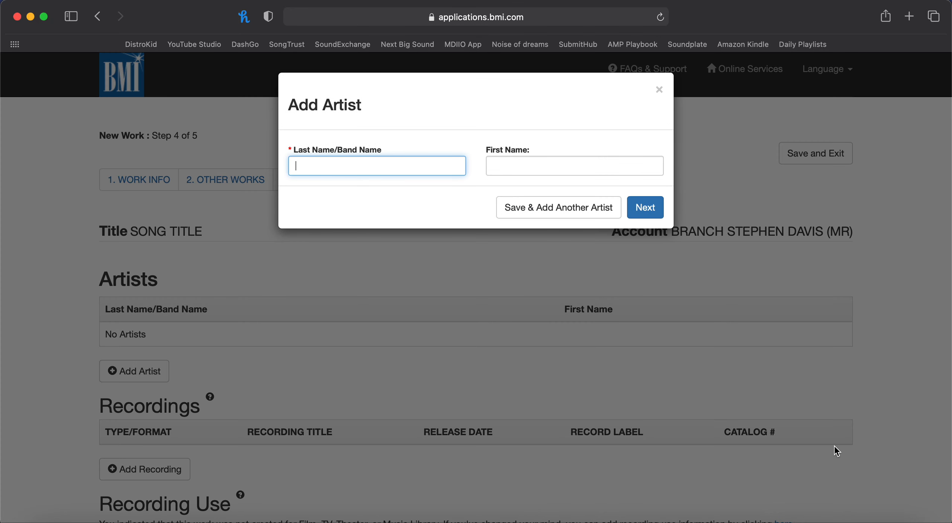
- Add the artist, entering their full name as the Last Name/Band Name and leaving First Name empty
{"action": "type", "text": "DAVIS BRANCH"}
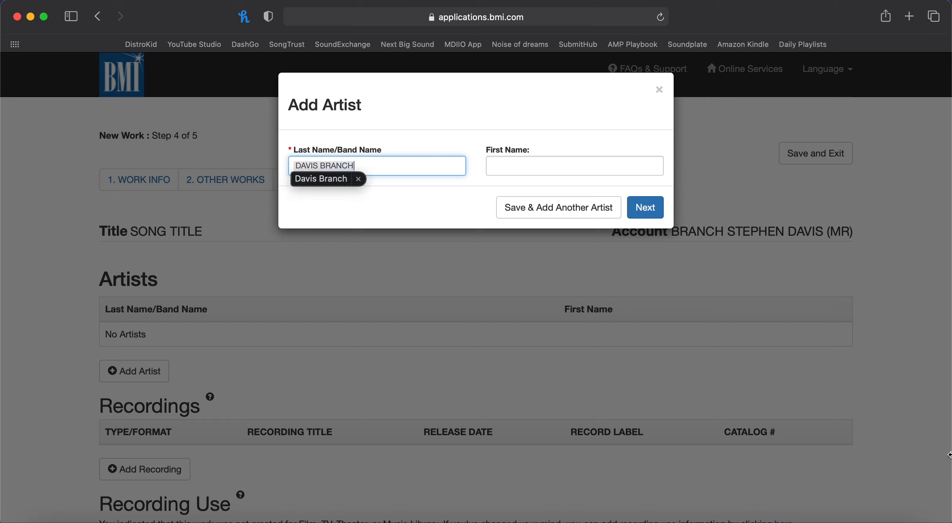
{"action": "key", "text": "BackSpace"}
{"action": "left_click", "coordinate": [660, 209]}
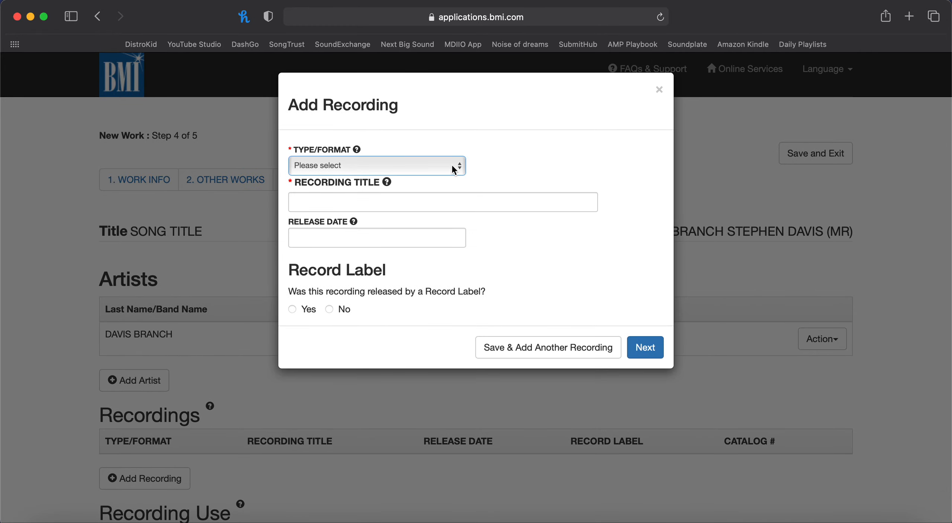
- Set the recording's format to Single and its title to SONG TITLE
{"action": "left_click", "coordinate": [453, 168]}
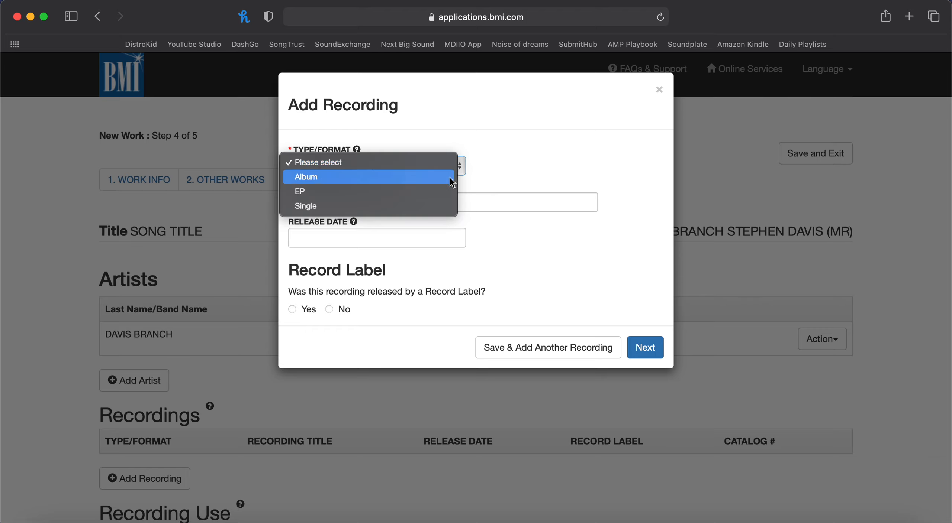
{"action": "left_click", "coordinate": [448, 210]}
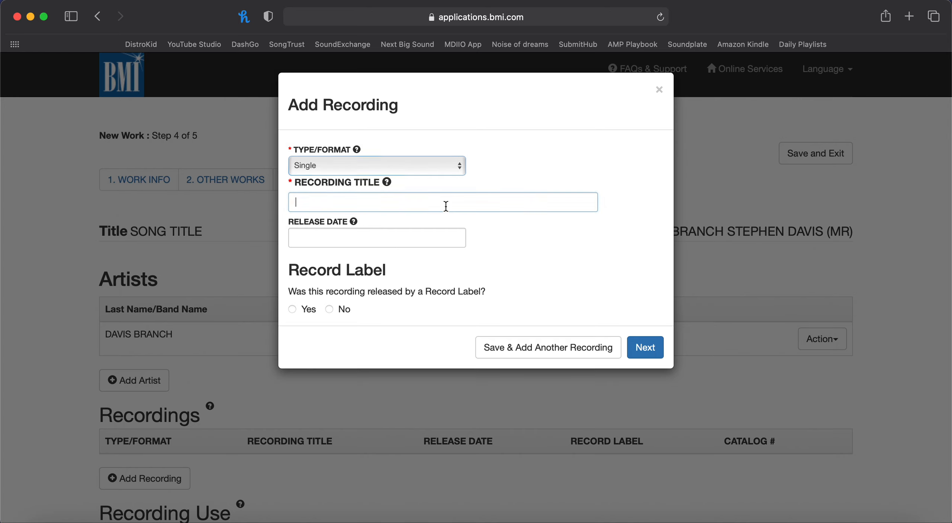
{"action": "left_click", "coordinate": [446, 207]}
{"action": "type", "text": "SONG ZTITL"}
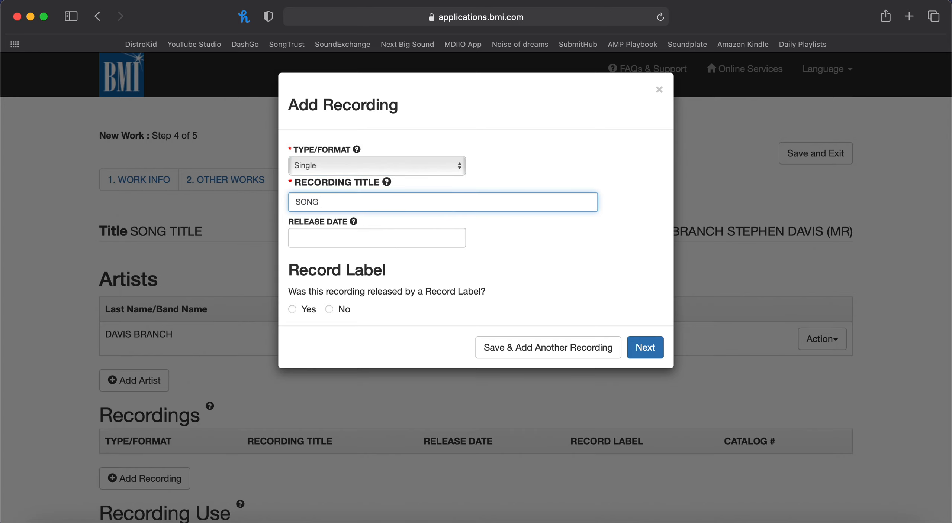
{"action": "key", "text": "BackSpace"}
{"action": "key", "text": "BackSpace"}
{"action": "key", "text": "BackSpace"}
{"action": "key", "text": "BackSpace"}
{"action": "key", "text": "BackSpace"}
{"action": "type", "text": "TITLE"}
- Set the recording's release date to 09/16/2021, mark it as not released by a record label, and save it
{"action": "left_click", "coordinate": [443, 234]}
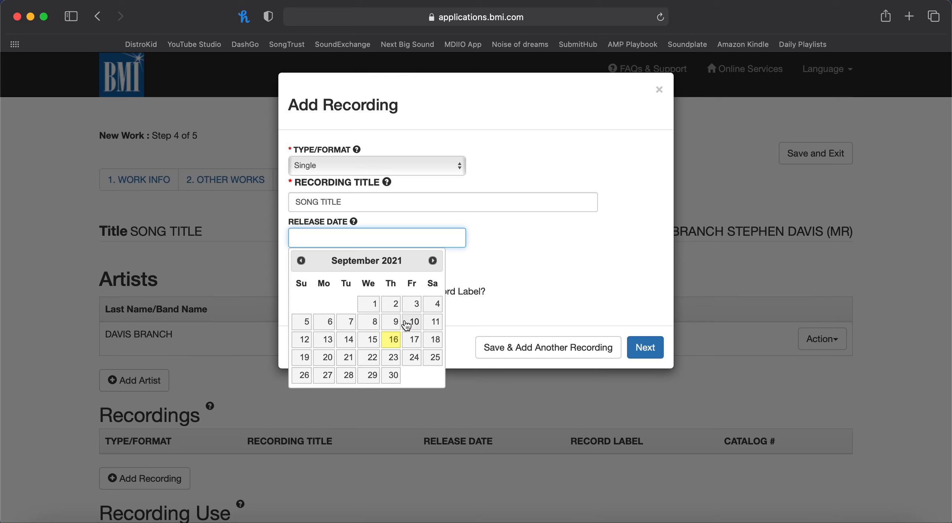
{"action": "left_click", "coordinate": [392, 340]}
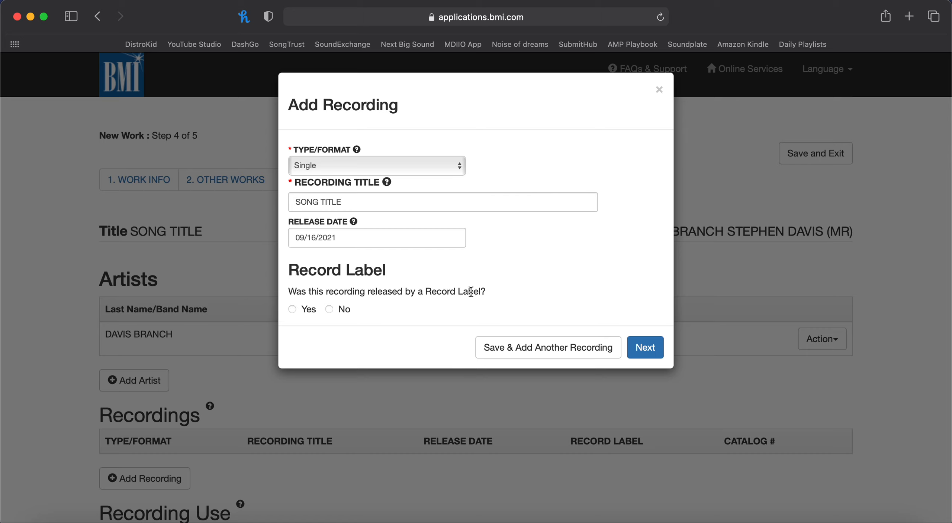
{"action": "left_click", "coordinate": [329, 309]}
{"action": "left_click", "coordinate": [642, 343]}
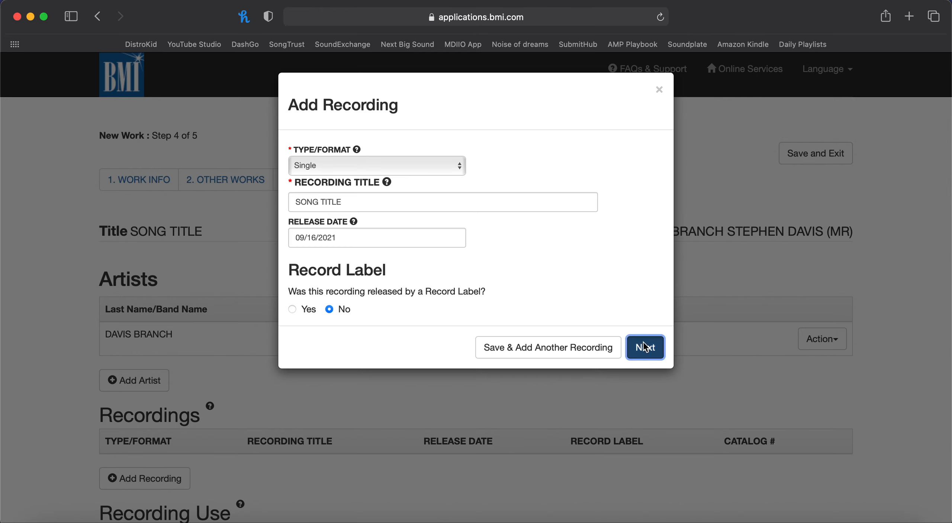
- Accept the artist and recording details and proceed to the registration summary
{"action": "scroll", "coordinate": [449, 326], "scroll_direction": "down", "scroll_amount": 5}
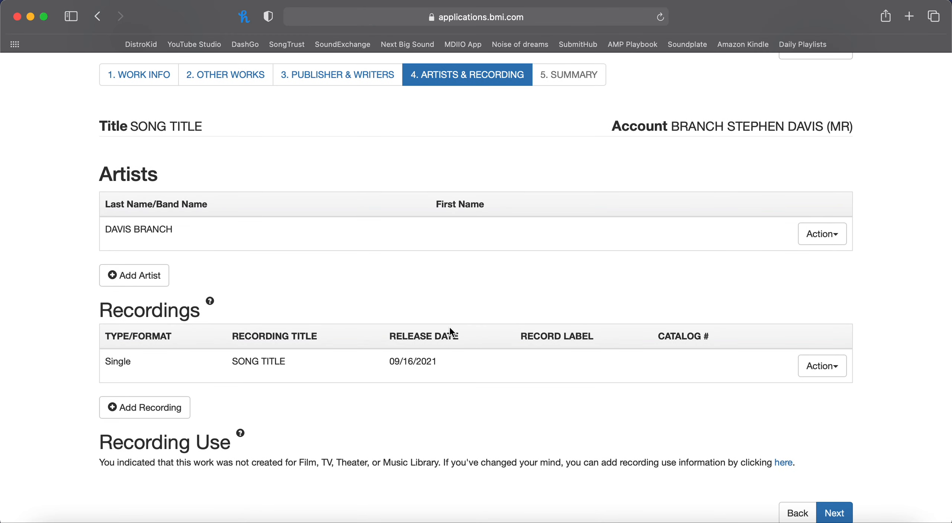
{"action": "scroll", "coordinate": [449, 326], "scroll_direction": "down", "scroll_amount": 3}
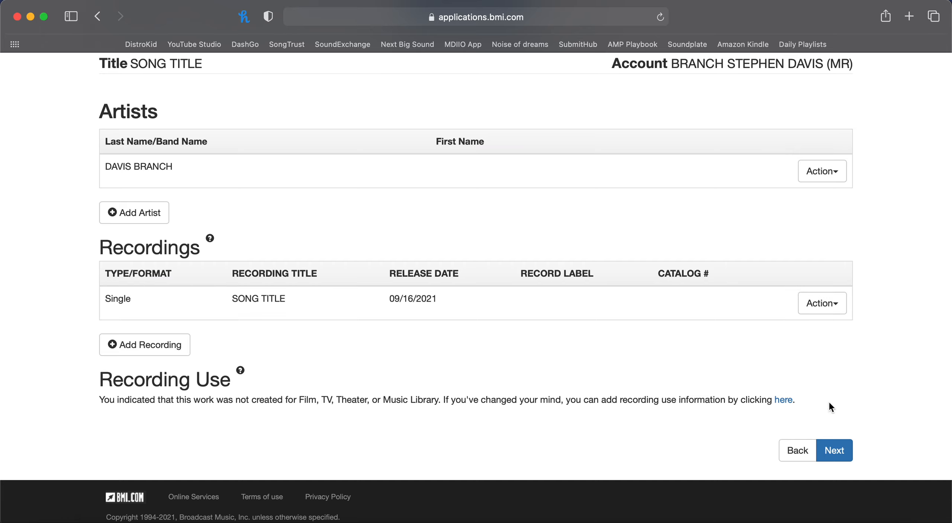
{"action": "left_click", "coordinate": [832, 450]}
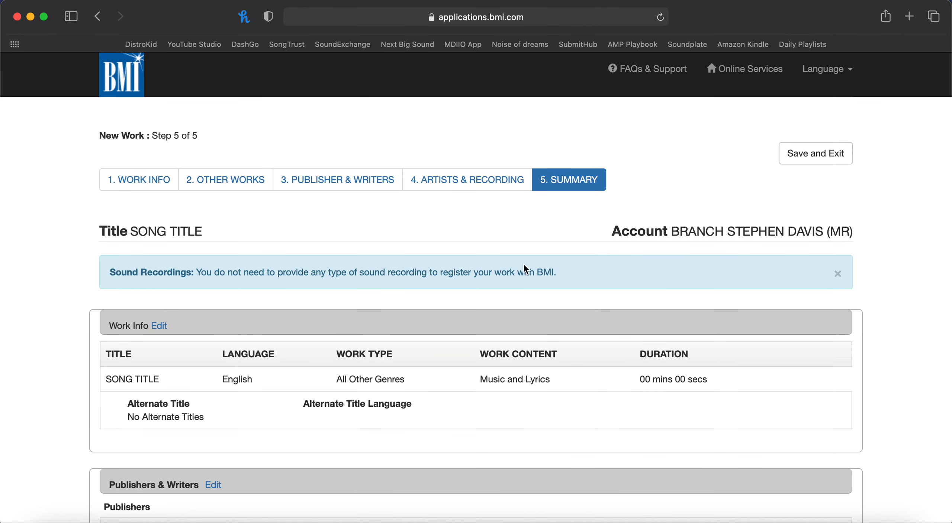
- Review the registration summary through to its end and agree to the accuracy statement and Terms & Conditions, leaving the additional comments empty
{"action": "scroll", "coordinate": [519, 264], "scroll_direction": "down", "scroll_amount": 5}
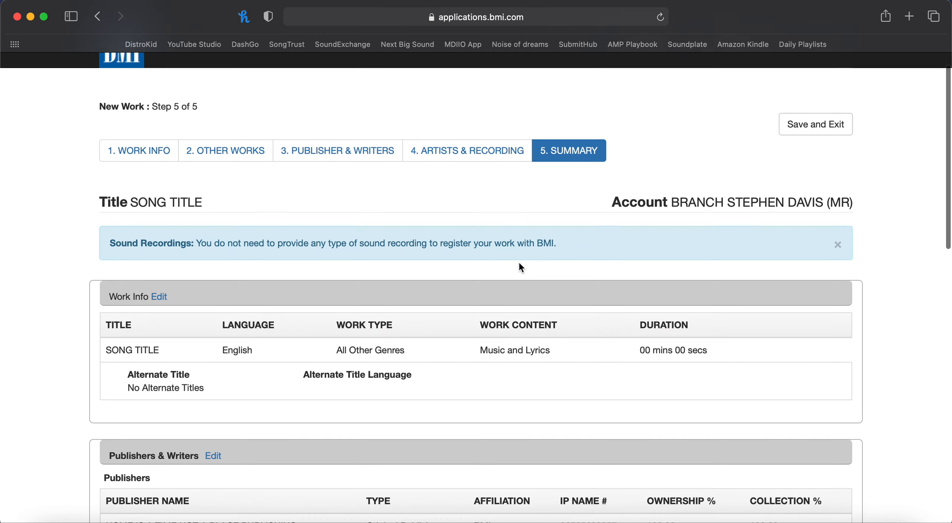
{"action": "scroll", "coordinate": [519, 267], "scroll_direction": "down", "scroll_amount": 1}
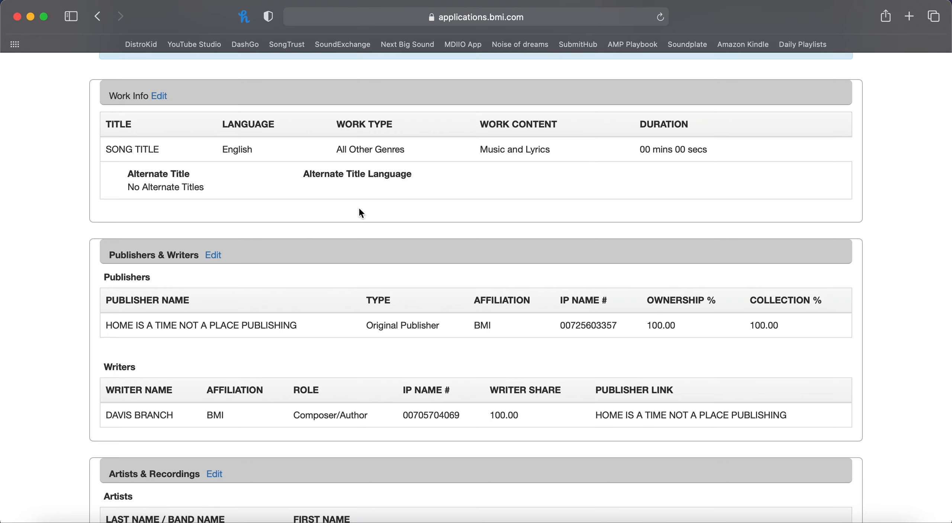
{"action": "scroll", "coordinate": [251, 270], "scroll_direction": "down", "scroll_amount": 2}
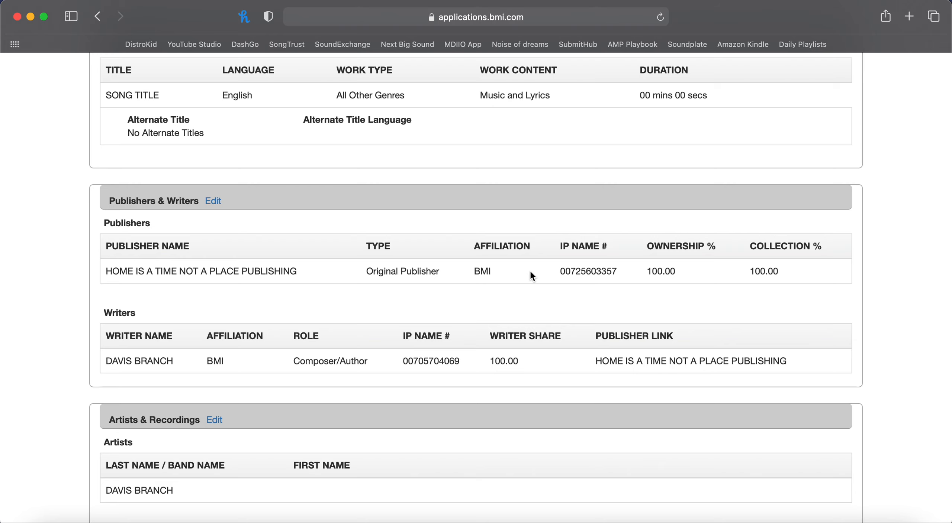
{"action": "scroll", "coordinate": [531, 275], "scroll_direction": "down", "scroll_amount": 5}
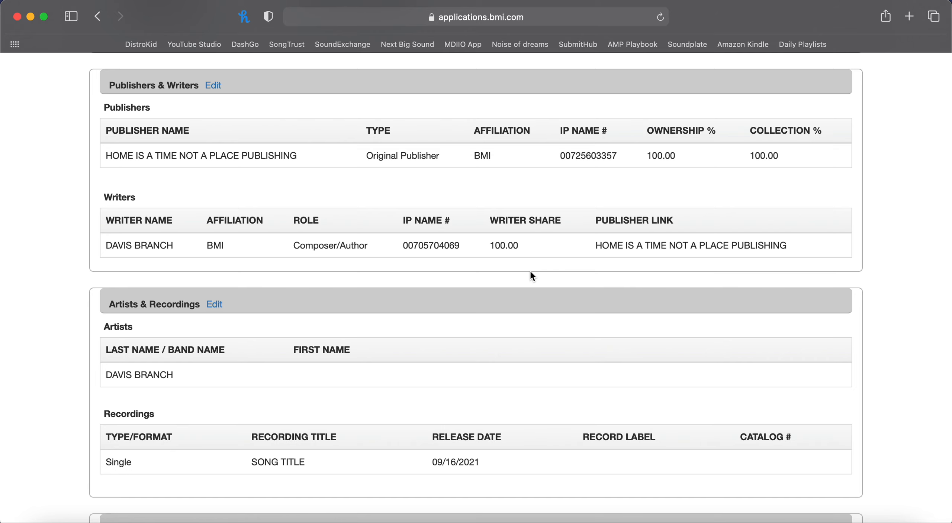
{"action": "scroll", "coordinate": [408, 193], "scroll_direction": "down", "scroll_amount": 5}
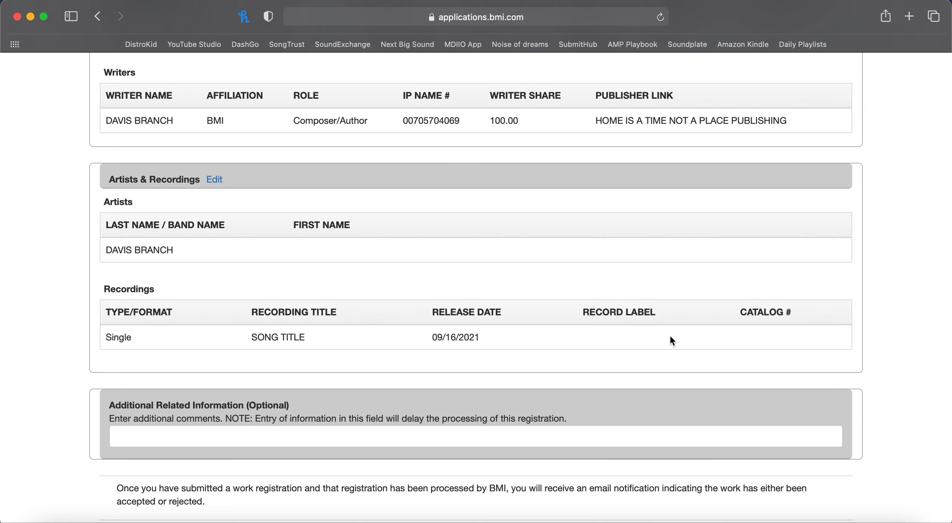
{"action": "scroll", "coordinate": [672, 341], "scroll_direction": "down", "scroll_amount": 5}
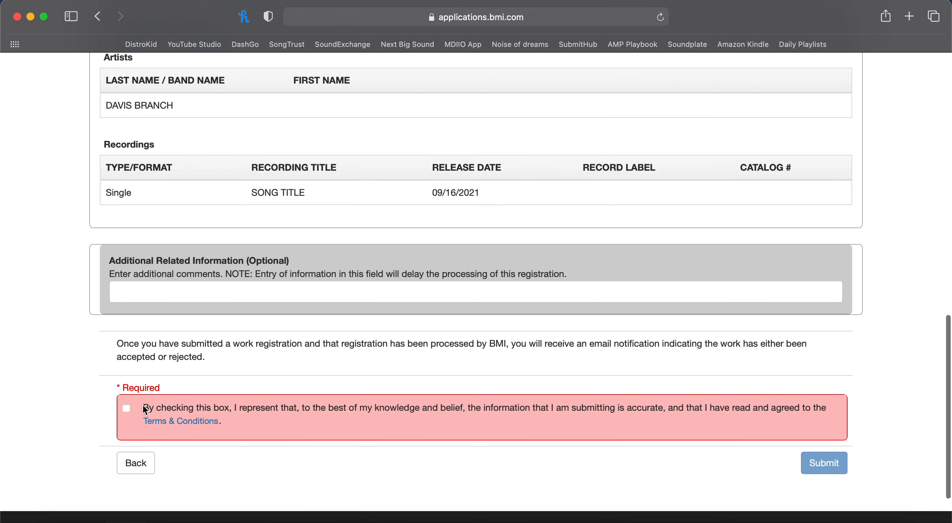
{"action": "left_click", "coordinate": [125, 409]}
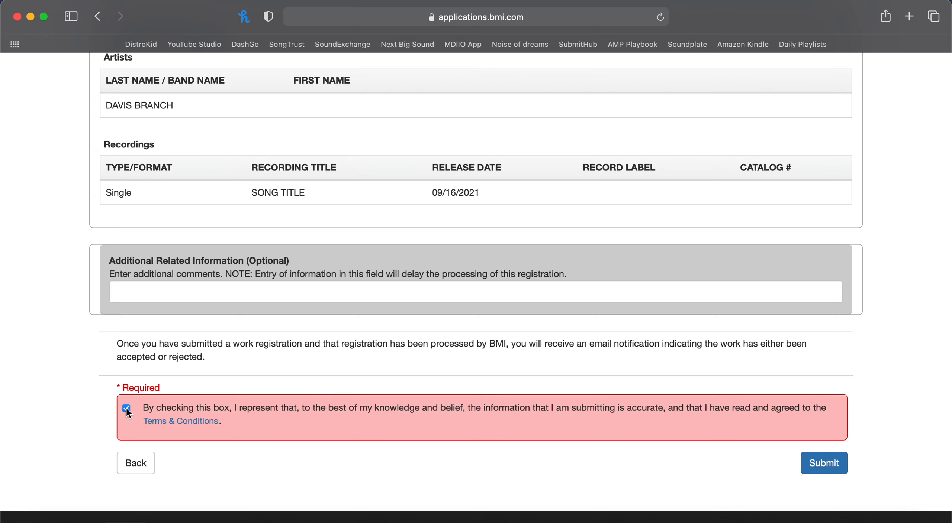
- Recheck the work info, publisher, writer, artist and recording details in the registration summary
{"action": "scroll", "coordinate": [563, 355], "scroll_direction": "up", "scroll_amount": 5}
{"action": "scroll", "coordinate": [564, 356], "scroll_direction": "up", "scroll_amount": 10}
{"action": "scroll", "coordinate": [564, 356], "scroll_direction": "down", "scroll_amount": 8}
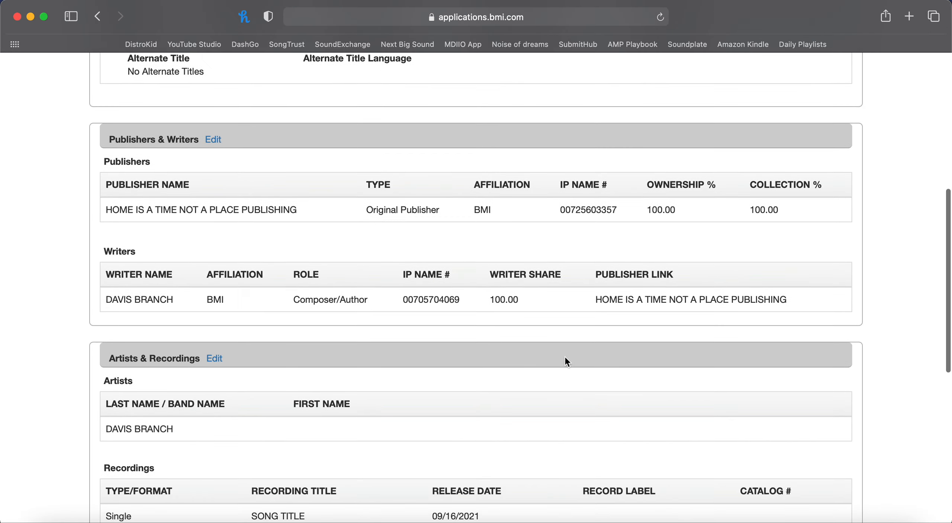
{"action": "scroll", "coordinate": [565, 357], "scroll_direction": "down", "scroll_amount": 4}
{"action": "scroll", "coordinate": [565, 358], "scroll_direction": "down", "scroll_amount": 1}
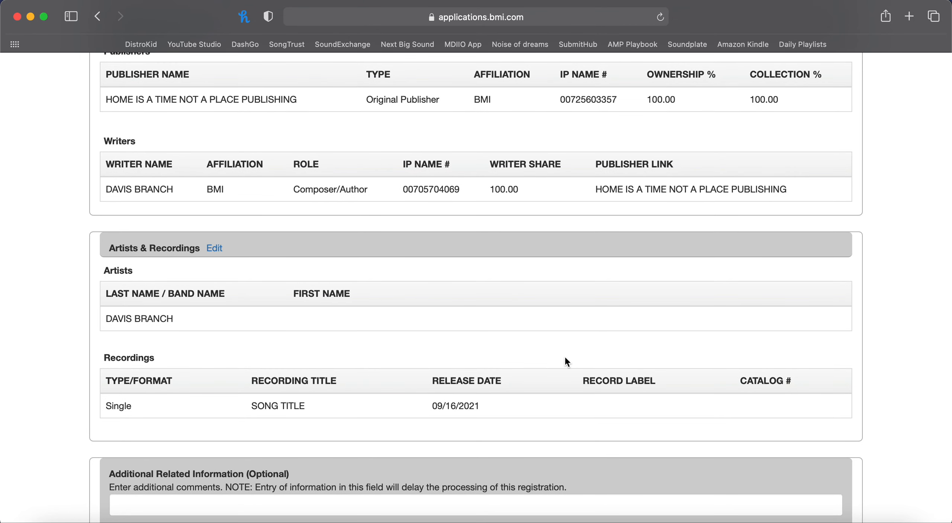